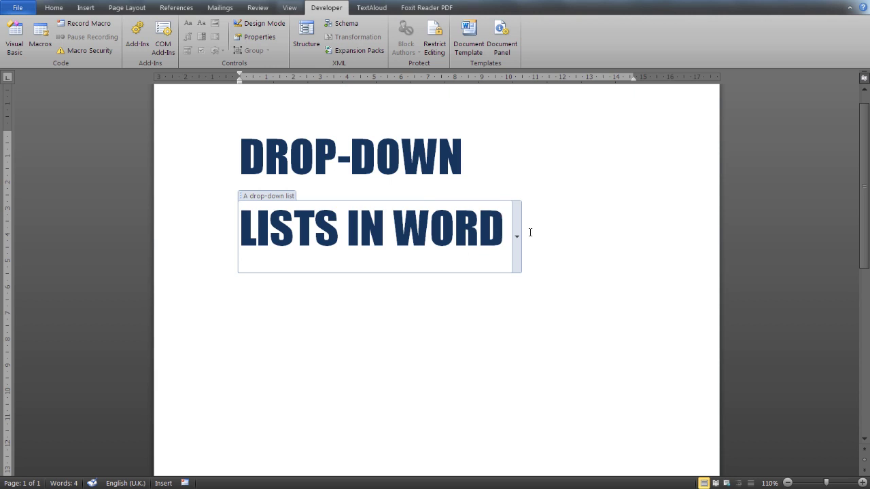
View the choices in the "LISTS IN WORD" drop-down, and switch to the document with the Office usage questions
{"action": "left_click", "coordinate": [517, 236]}
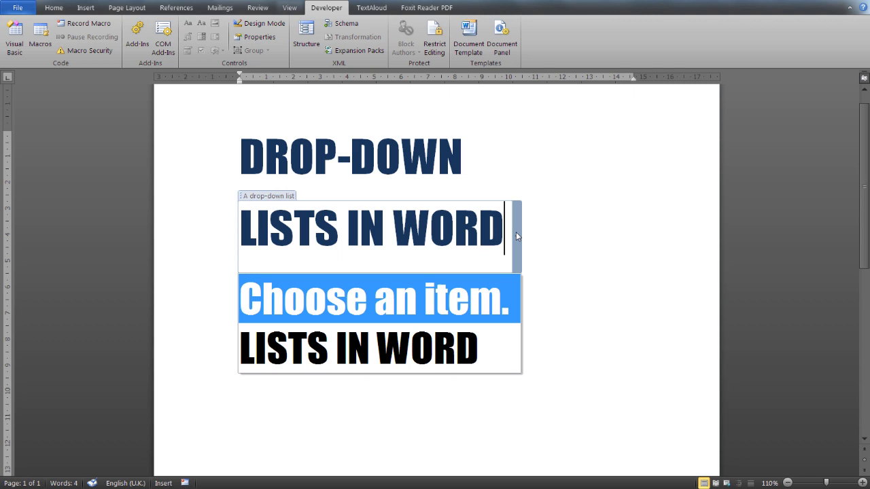
{"action": "left_click", "coordinate": [553, 210]}
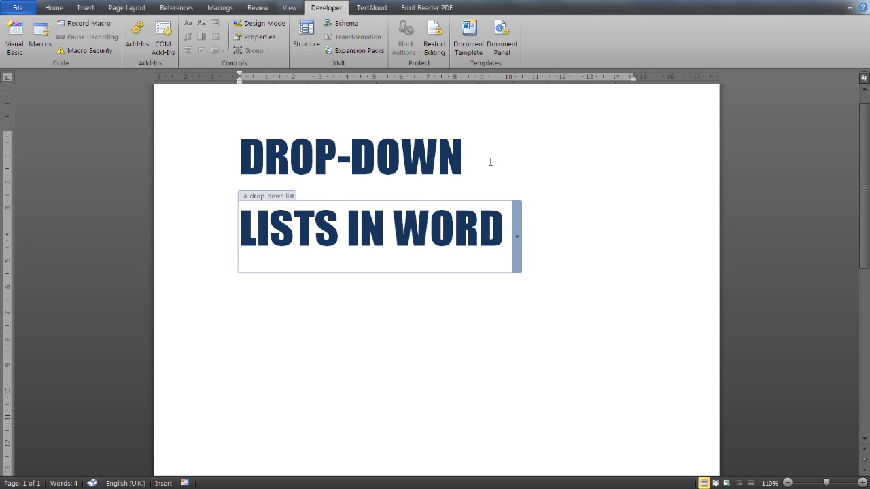
{"action": "left_click", "coordinate": [284, 8]}
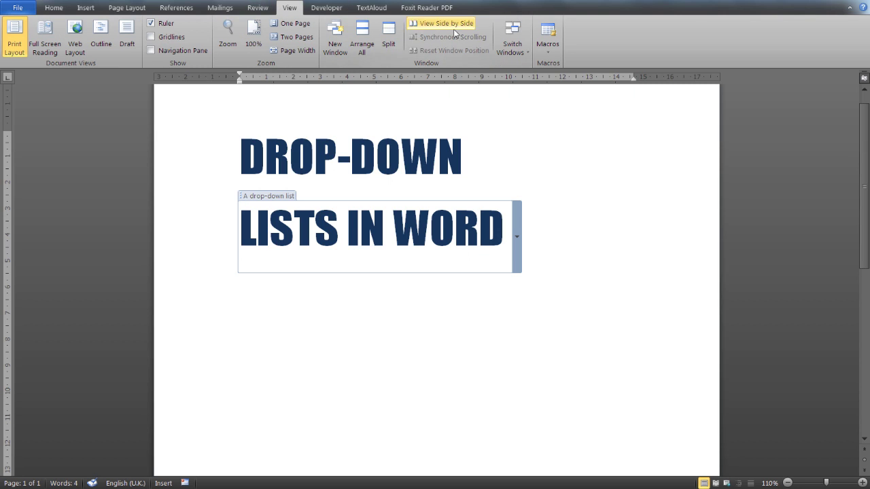
{"action": "left_click", "coordinate": [513, 40]}
{"action": "left_click", "coordinate": [533, 77]}
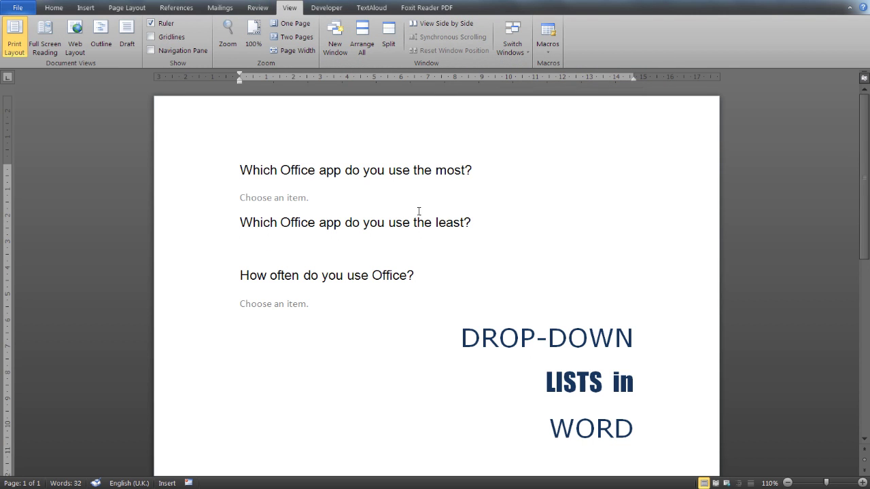
Examine the choices in the existing drop-down lists under the most-used app and frequency-of-use questions
{"action": "left_click", "coordinate": [289, 198]}
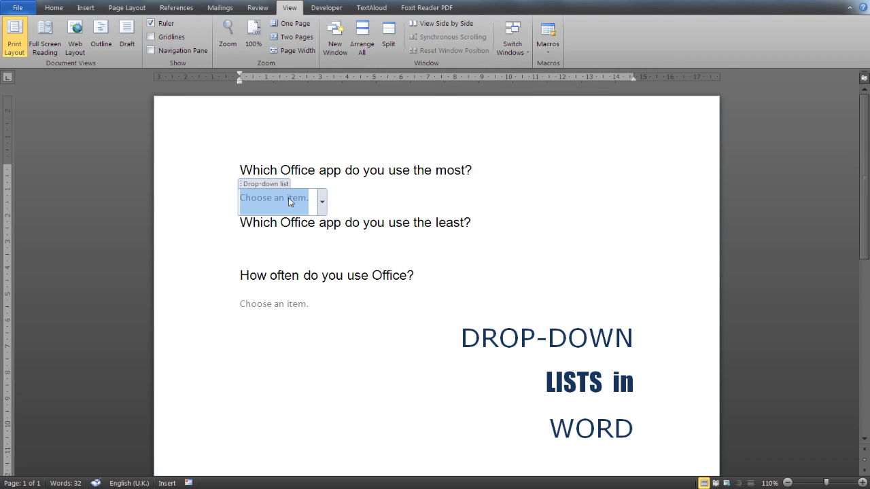
{"action": "left_click", "coordinate": [323, 199]}
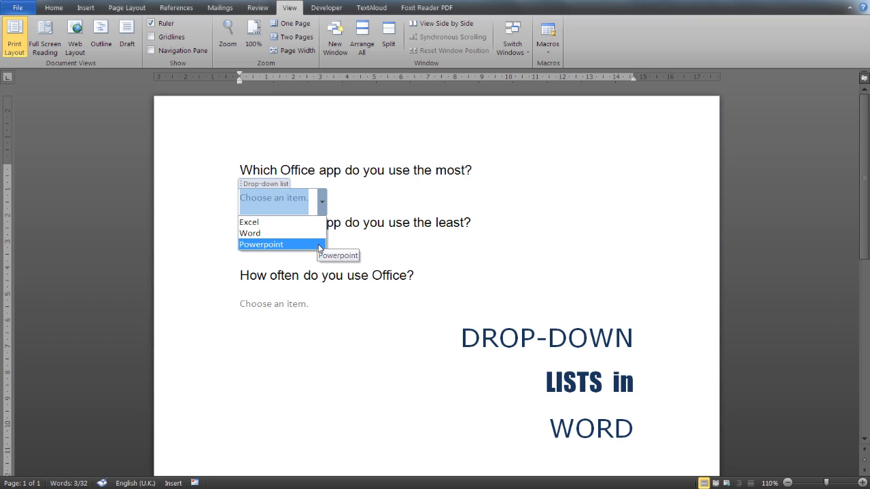
{"action": "key", "text": "Escape"}
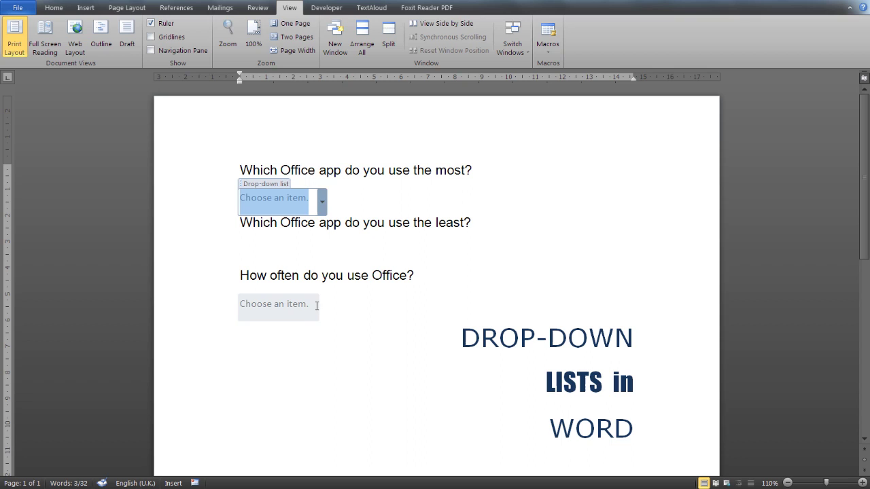
{"action": "left_click", "coordinate": [305, 307]}
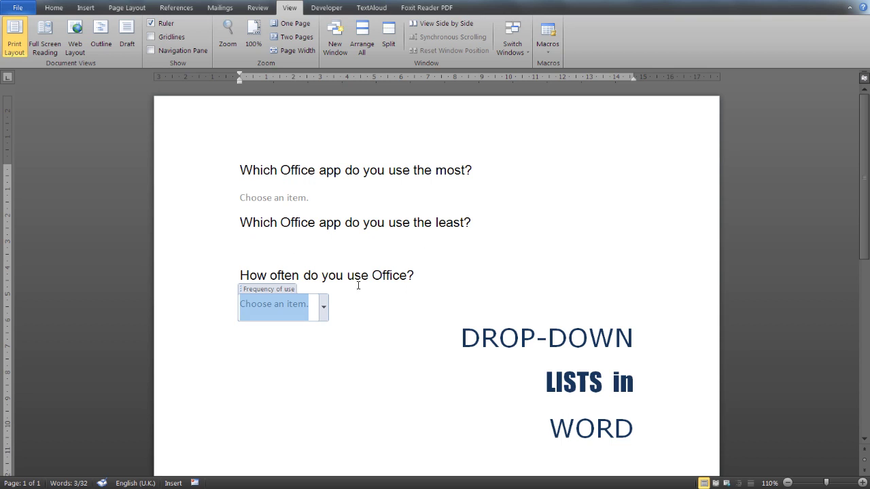
{"action": "left_click", "coordinate": [323, 314]}
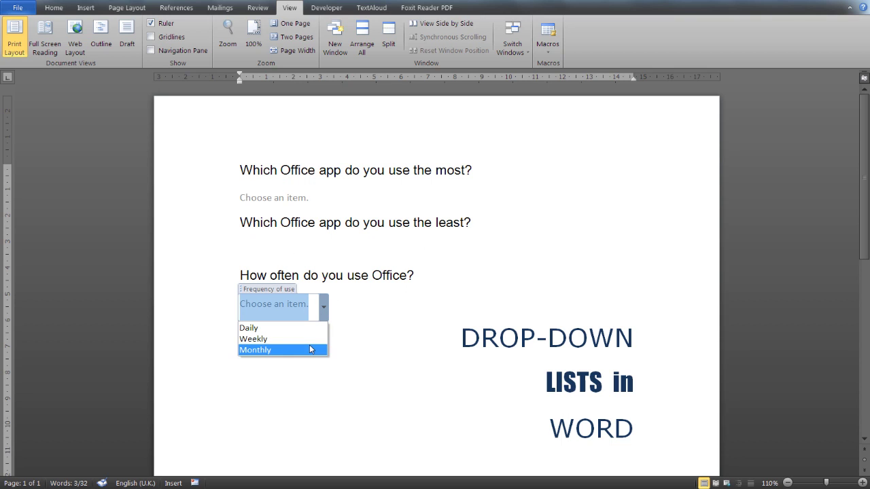
{"action": "left_click", "coordinate": [401, 245]}
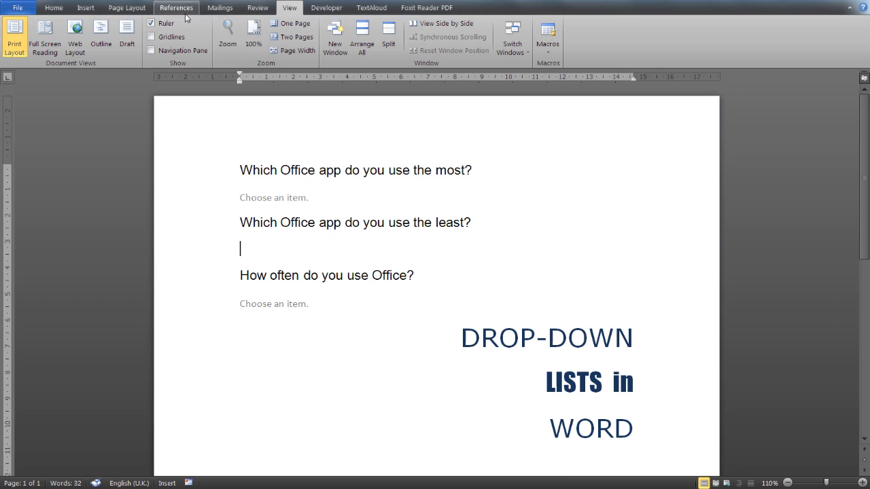
Make sure the Developer tab is enabled in Word's ribbon customization options
{"action": "left_click", "coordinate": [326, 7]}
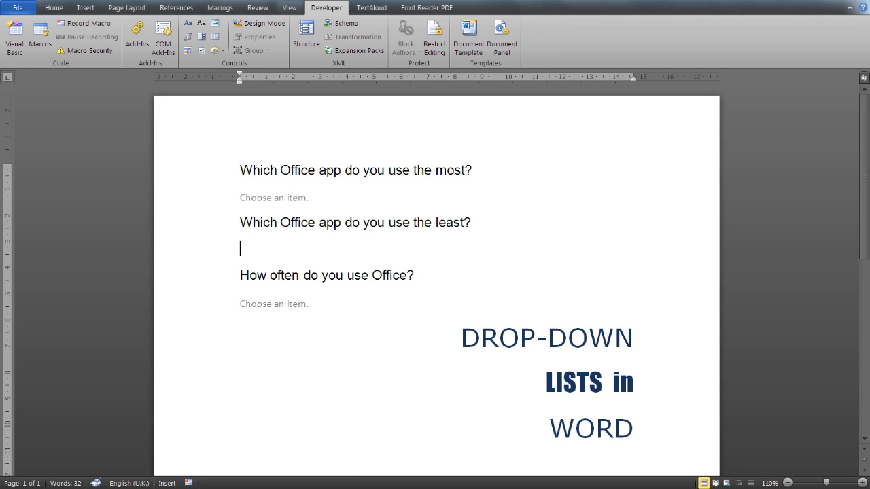
{"action": "left_click", "coordinate": [17, 8]}
{"action": "left_click", "coordinate": [68, 227]}
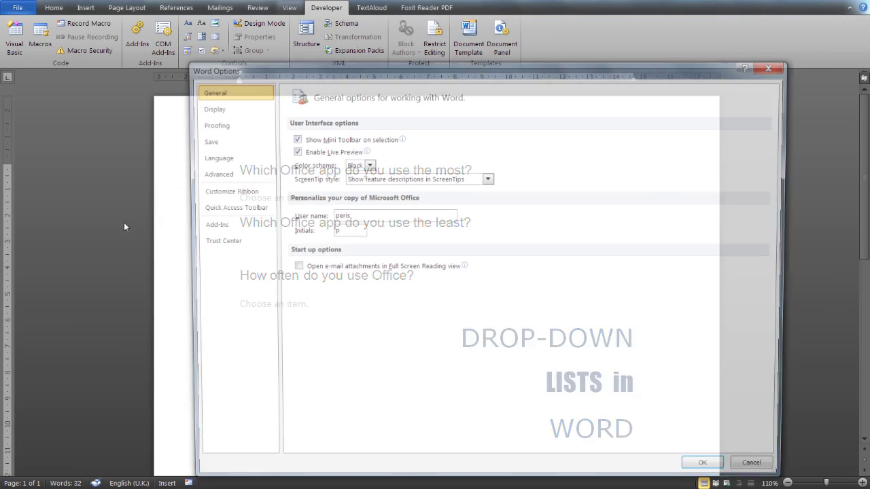
{"action": "left_click", "coordinate": [259, 191]}
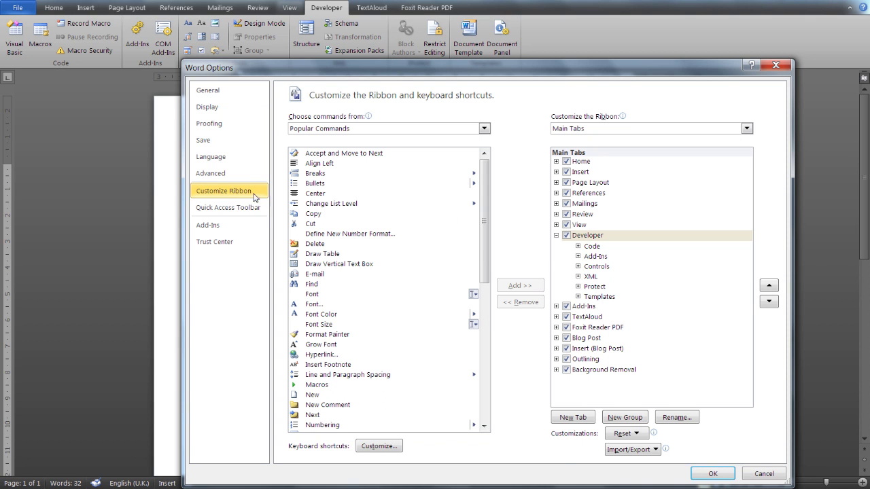
{"action": "left_click", "coordinate": [564, 237]}
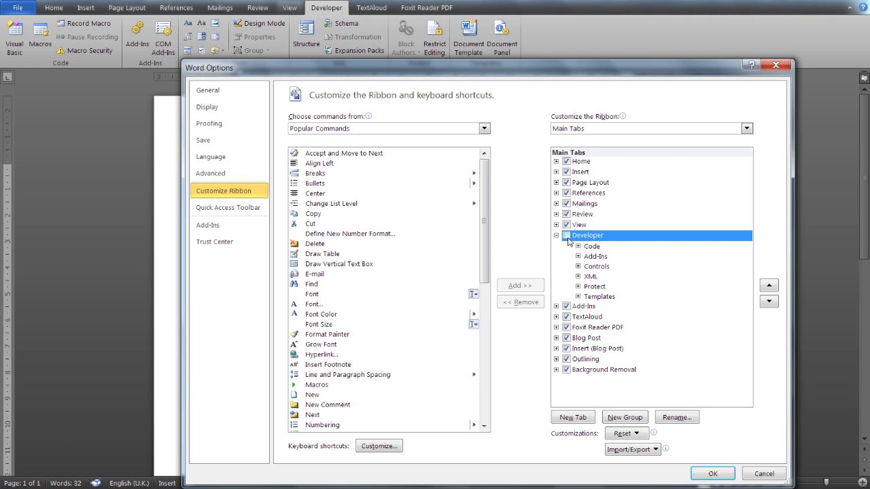
{"action": "left_click", "coordinate": [713, 474]}
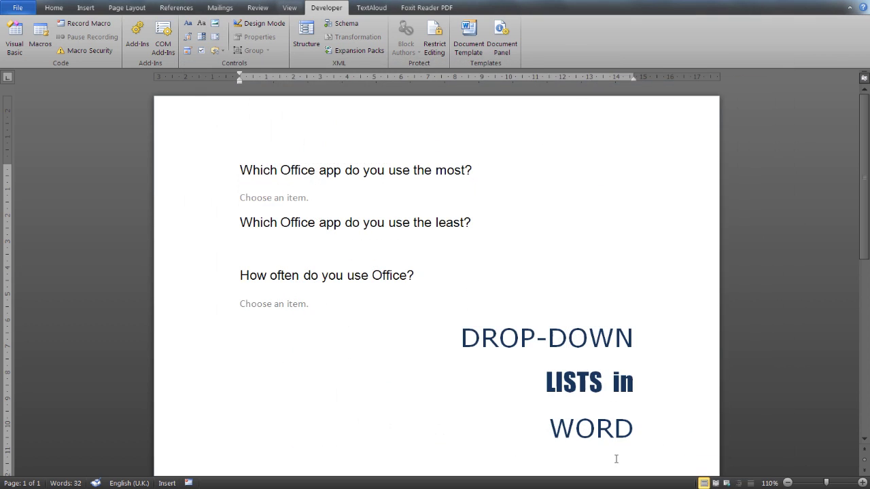
Insert a drop-down list content control under "Which Office app do you use the least?" and title it "Drop-down list"
{"action": "left_click", "coordinate": [275, 238]}
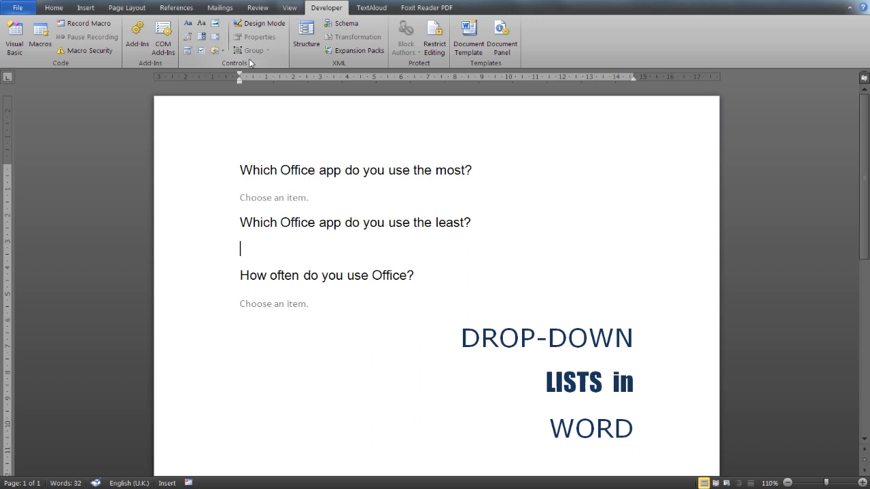
{"action": "left_click", "coordinate": [216, 38]}
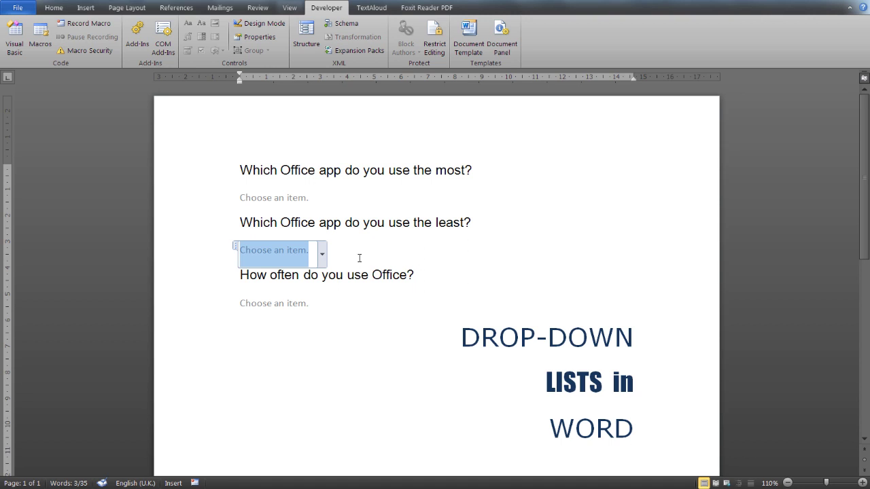
{"action": "left_click", "coordinate": [265, 39]}
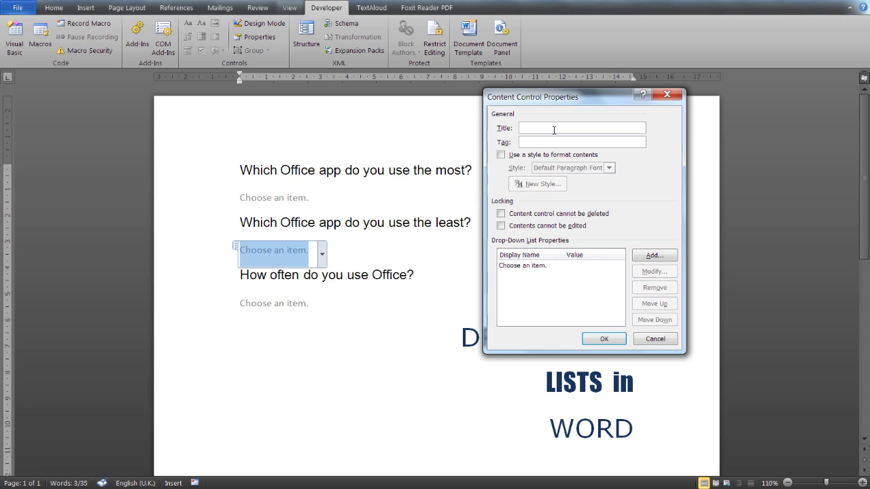
{"action": "type", "text": "Drop"}
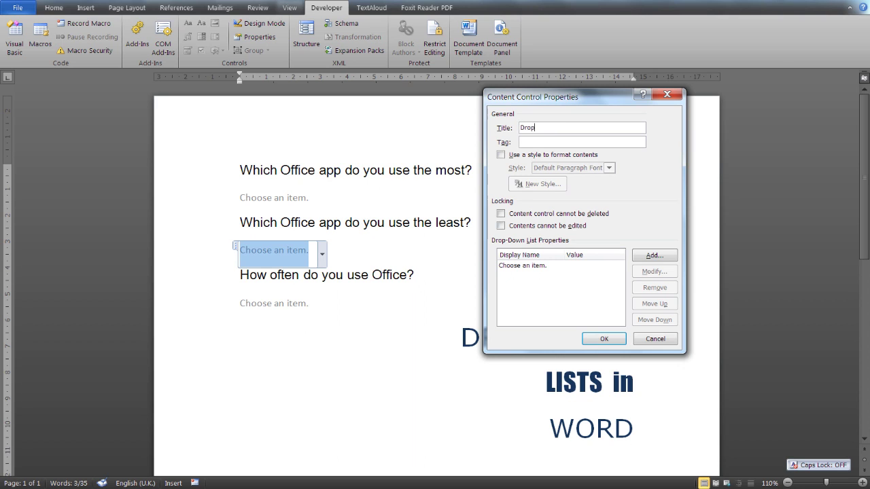
{"action": "type", "text": "-dwon li"}
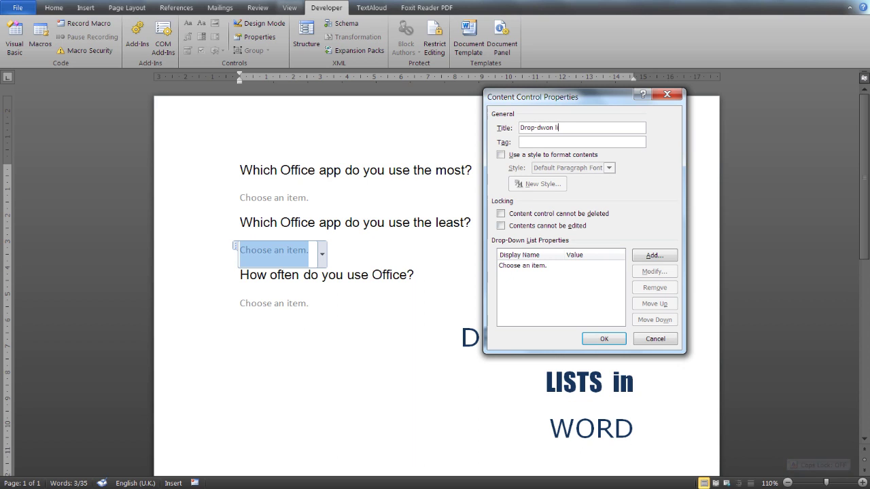
{"action": "key", "text": "BackSpace"}
{"action": "key", "text": "BackSpace"}
{"action": "key", "text": "BackSpace"}
{"action": "key", "text": "BackSpace"}
{"action": "key", "text": "BackSpace"}
{"action": "type", "text": "own"}
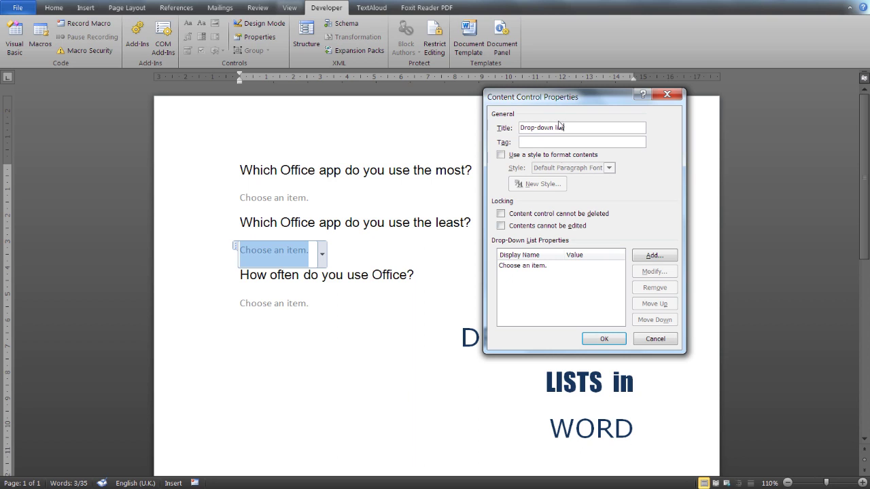
{"action": "left_click", "coordinate": [600, 343]}
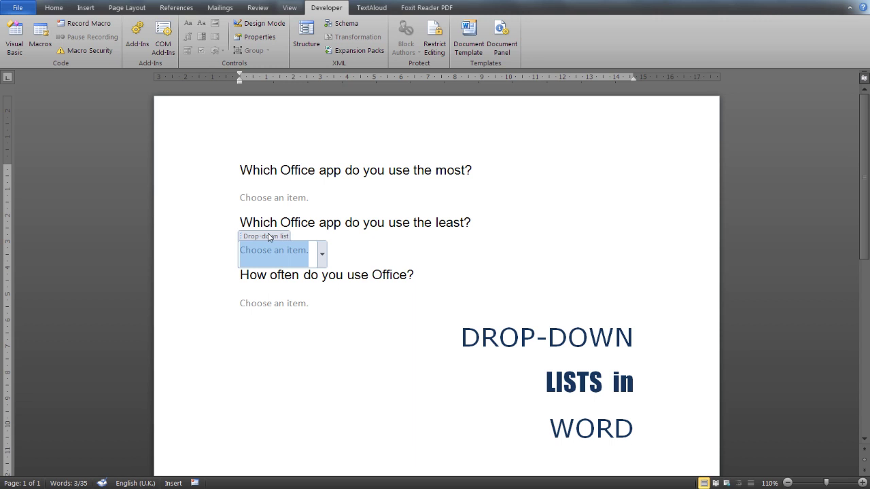
Add "Word" as a choice in the new drop-down list's content control properties
{"action": "left_click", "coordinate": [270, 39]}
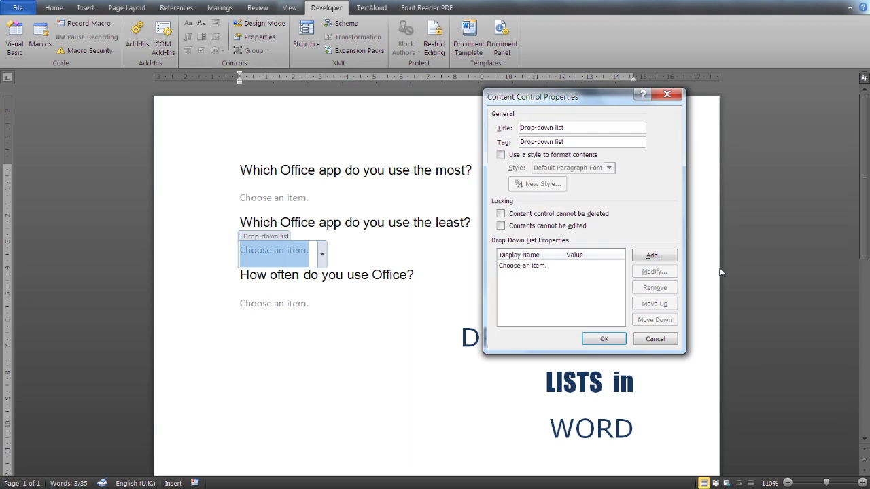
{"action": "left_click", "coordinate": [542, 268]}
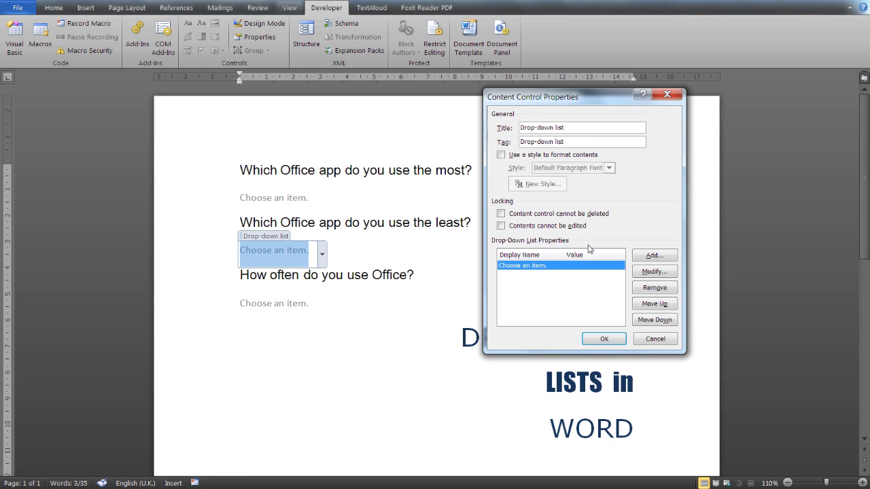
{"action": "left_click", "coordinate": [654, 258]}
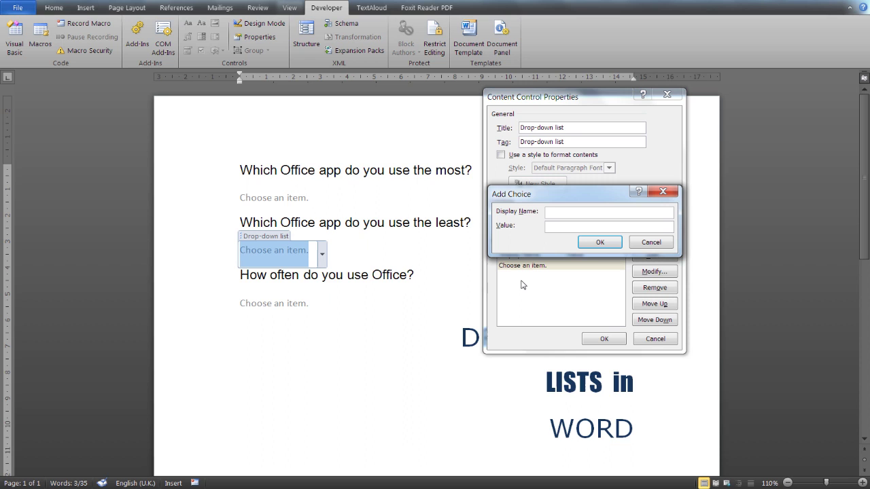
{"action": "type", "text": "Offi"}
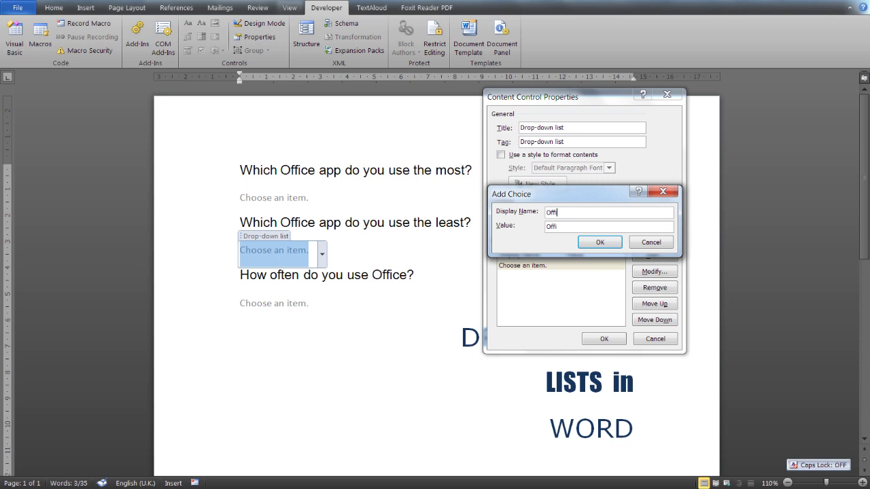
{"action": "key", "text": "BackSpace"}
{"action": "key", "text": "BackSpace"}
{"action": "key", "text": "BackSpace"}
{"action": "key", "text": "BackSpace"}
{"action": "type", "text": "Word"}
{"action": "left_click", "coordinate": [599, 242]}
Add "Excel" and "Access" as further choices in the drop-down list
{"action": "left_click", "coordinate": [655, 256]}
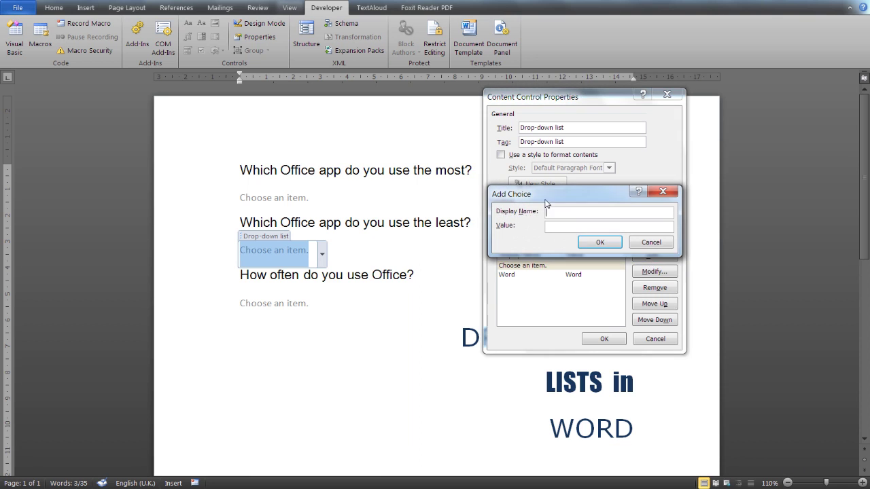
{"action": "type", "text": "Excel"}
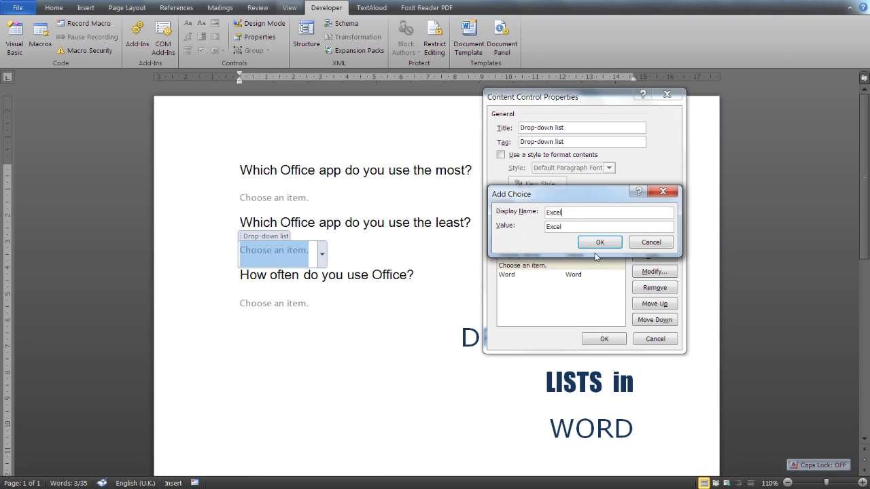
{"action": "left_click", "coordinate": [600, 242]}
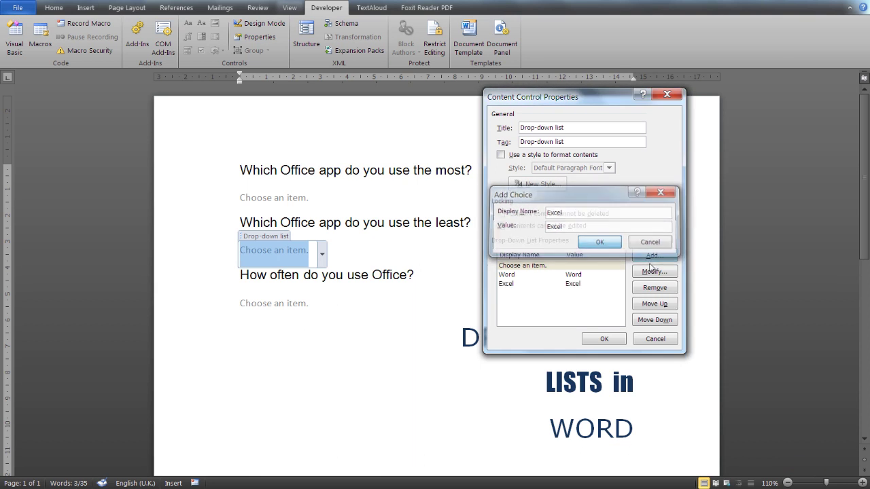
{"action": "left_click", "coordinate": [654, 259]}
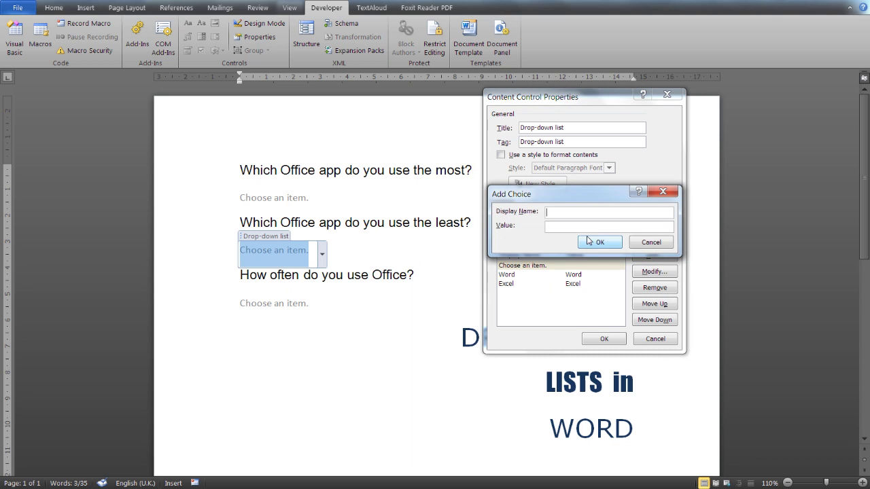
{"action": "type", "text": "Access"}
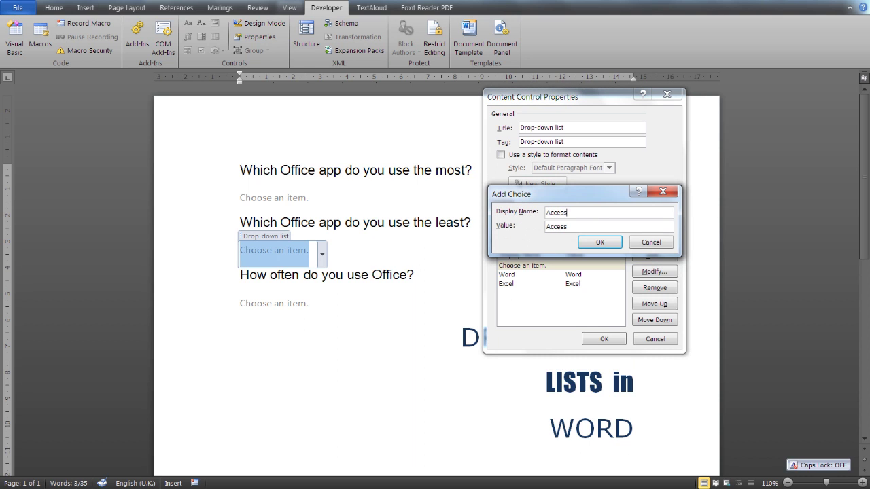
{"action": "left_click", "coordinate": [600, 242]}
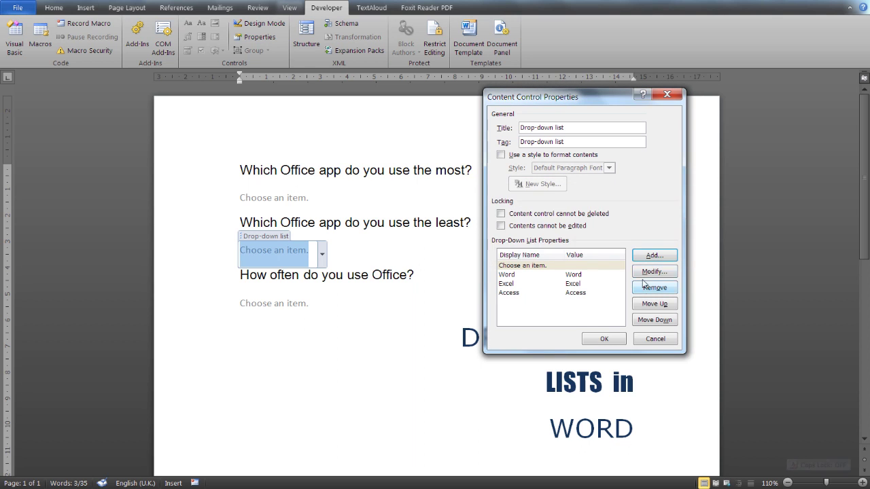
Open the drop-down list's "Word" choice for modification and close it with its name and value as they are
{"action": "left_click", "coordinate": [577, 275]}
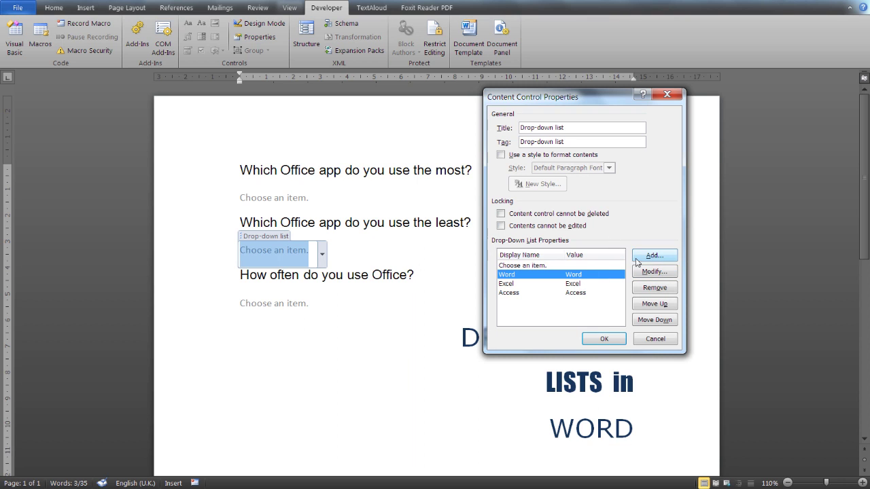
{"action": "left_click", "coordinate": [653, 272]}
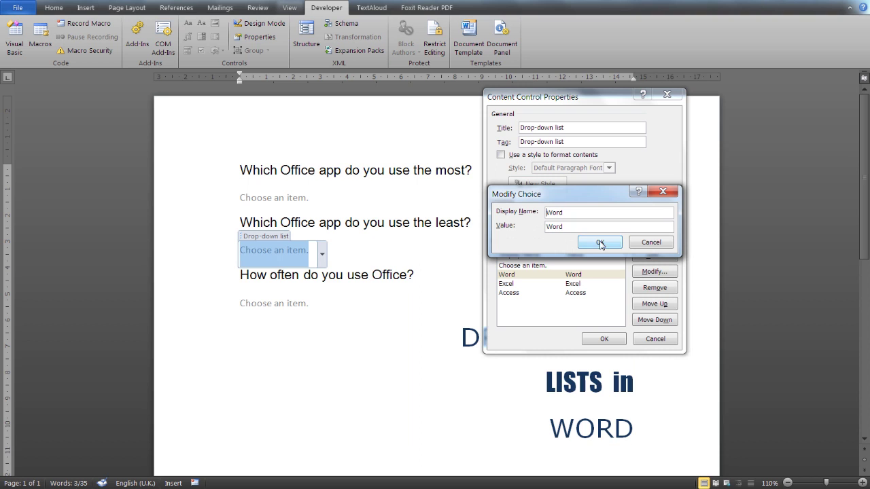
{"action": "left_click", "coordinate": [597, 243]}
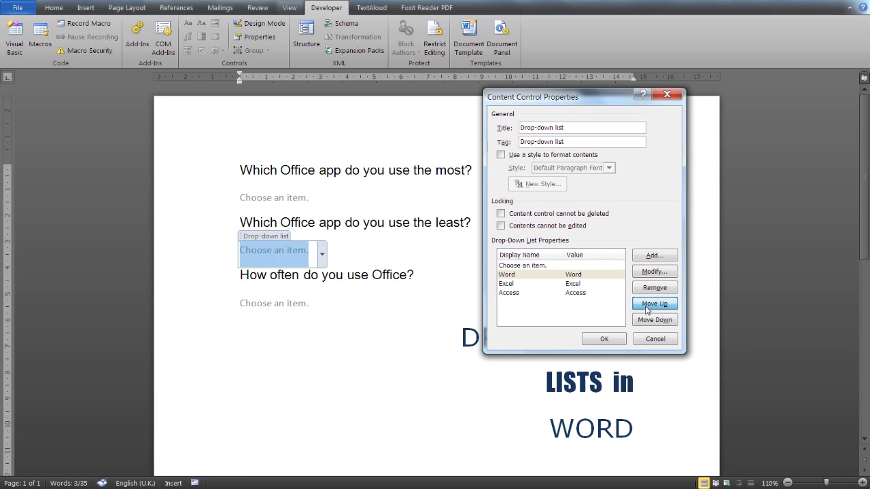
Remove the "Choose an item." entry from the drop-down list's choices and apply the content control properties
{"action": "left_click", "coordinate": [645, 308]}
{"action": "left_click", "coordinate": [663, 320]}
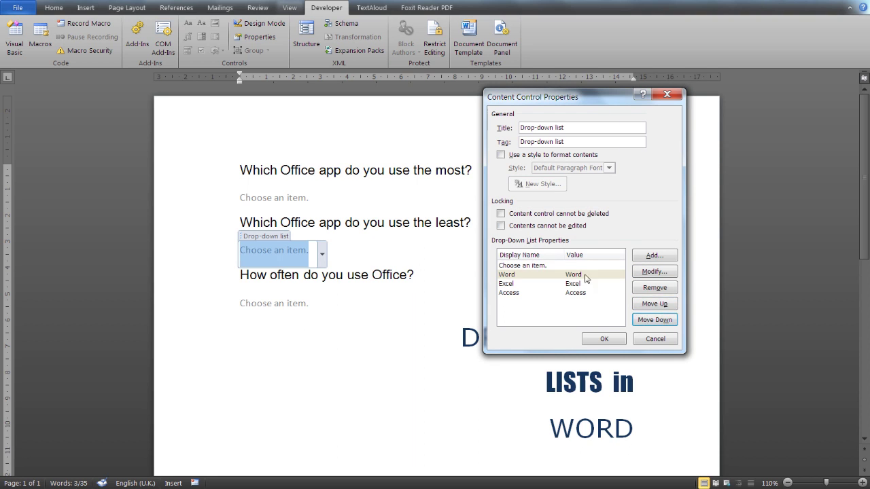
{"action": "left_click", "coordinate": [566, 266]}
{"action": "left_click", "coordinate": [652, 287]}
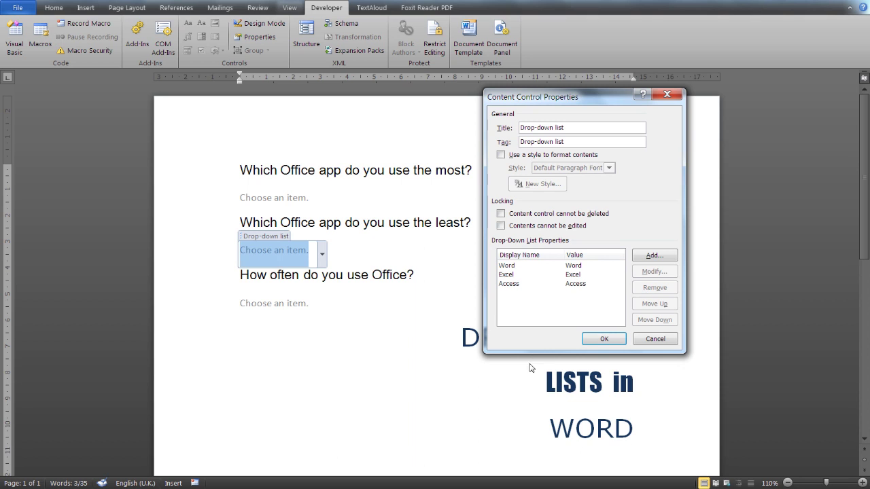
{"action": "left_click", "coordinate": [604, 339]}
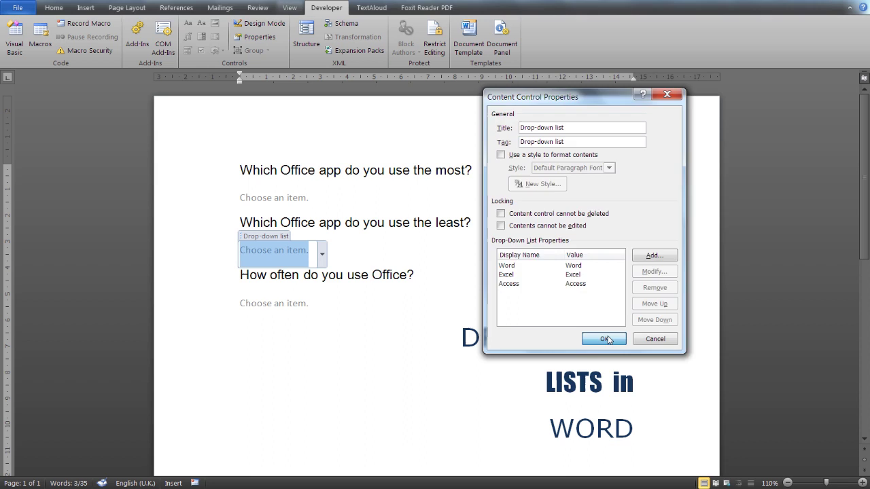
Choose "Excel" as the answer in the drop-down list under "Which Office app do you use the least?"
{"action": "left_click", "coordinate": [322, 255]}
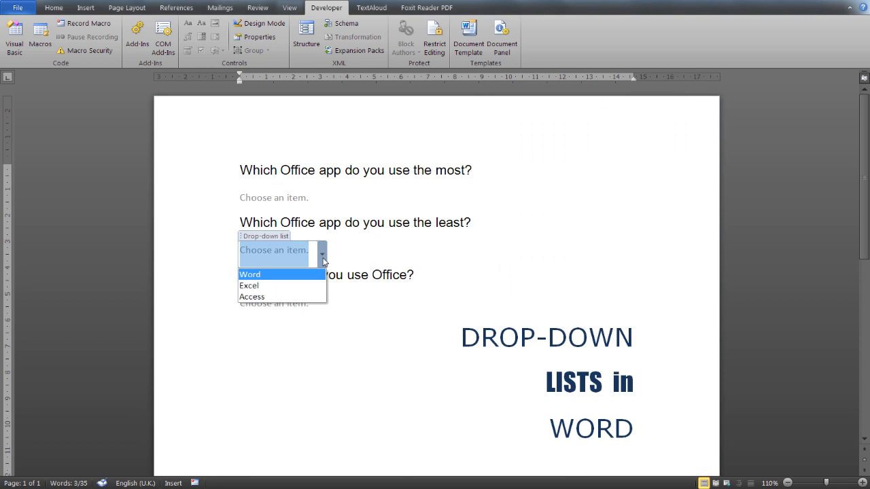
{"action": "left_click", "coordinate": [298, 286]}
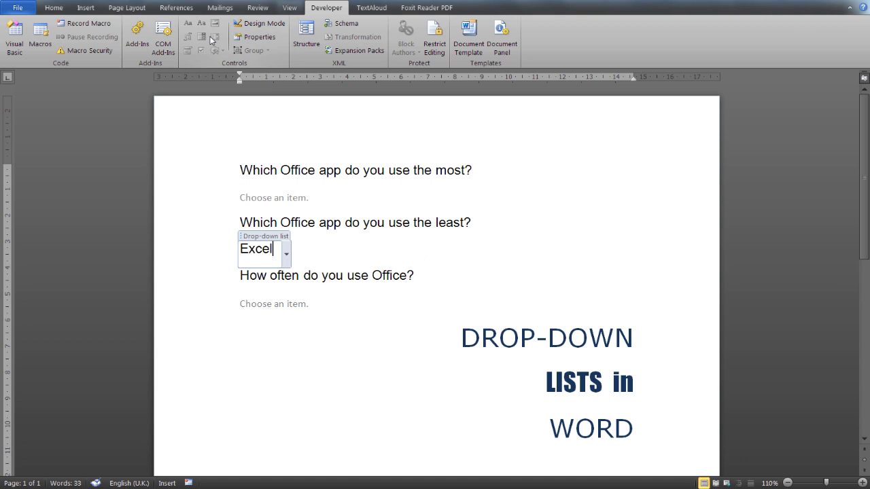
{"action": "left_click", "coordinate": [345, 277]}
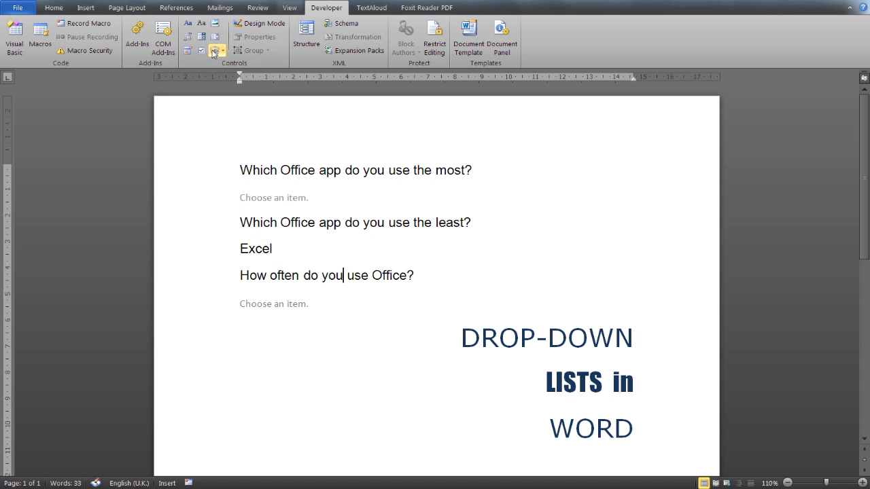
Reopen the properties of the least-used app drop-down list, select its "Word" choice and close the properties without edits
{"action": "left_click", "coordinate": [286, 262]}
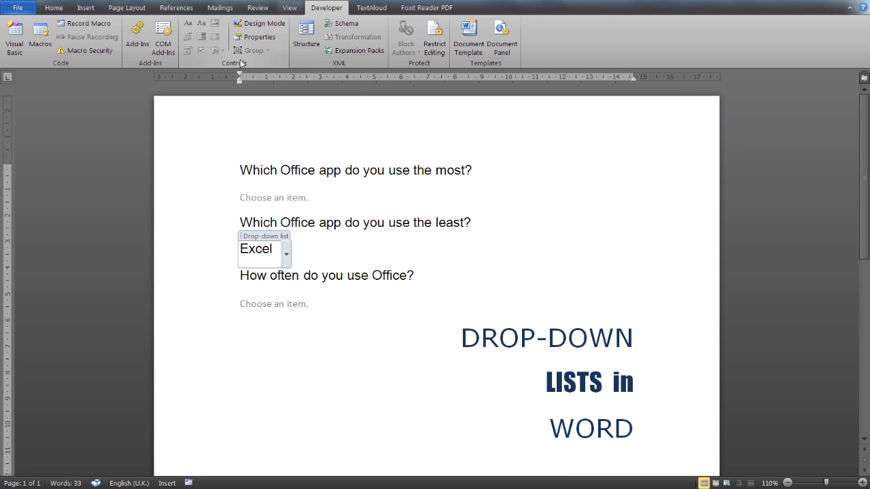
{"action": "left_click", "coordinate": [257, 37]}
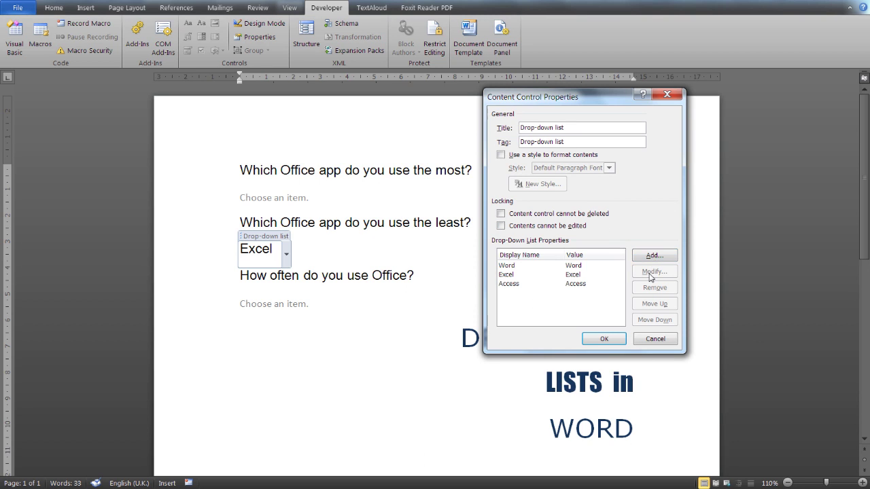
{"action": "left_click", "coordinate": [575, 269]}
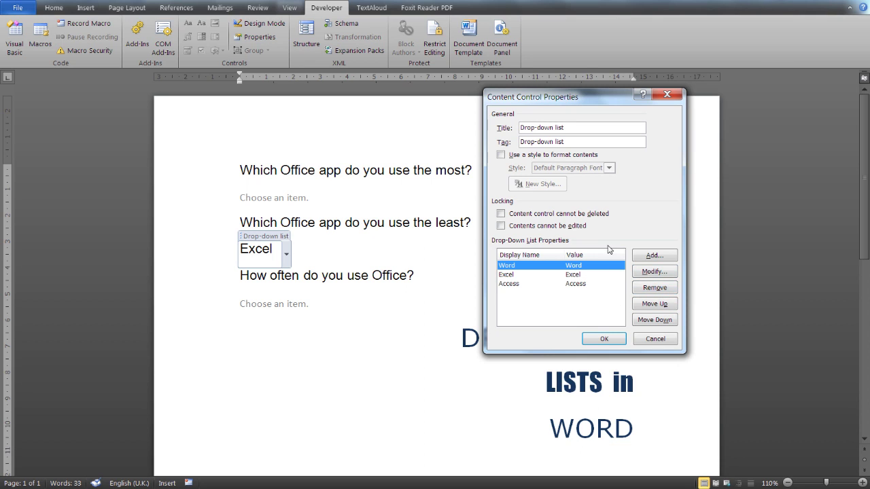
{"action": "left_click", "coordinate": [595, 342]}
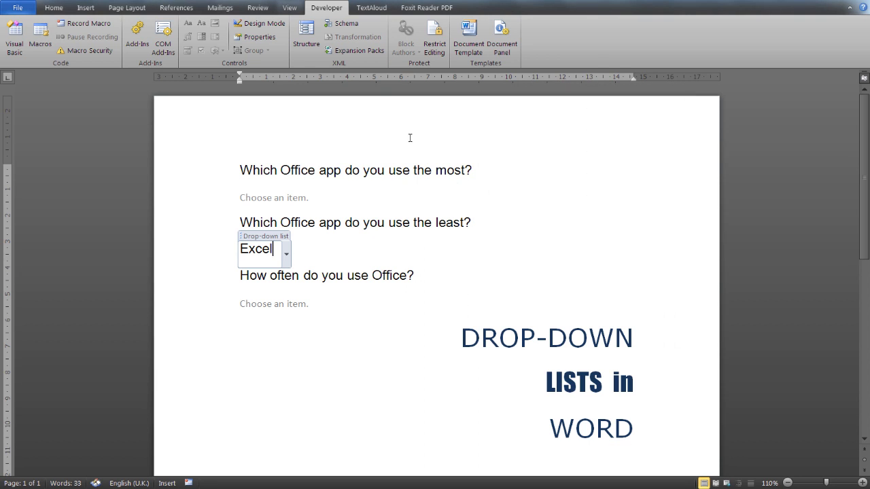
Switch to the document drop-box word.docx and view the choices of its drop-down list
{"action": "left_click", "coordinate": [289, 8]}
{"action": "left_click", "coordinate": [512, 42]}
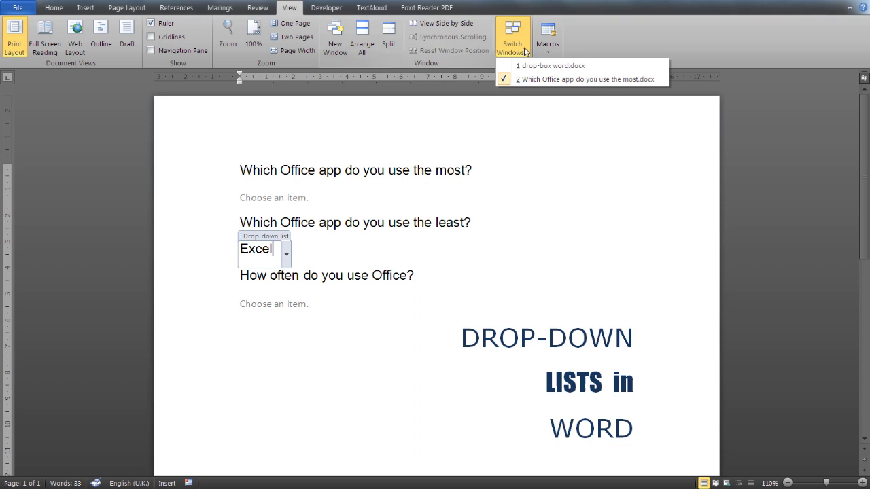
{"action": "left_click", "coordinate": [527, 64]}
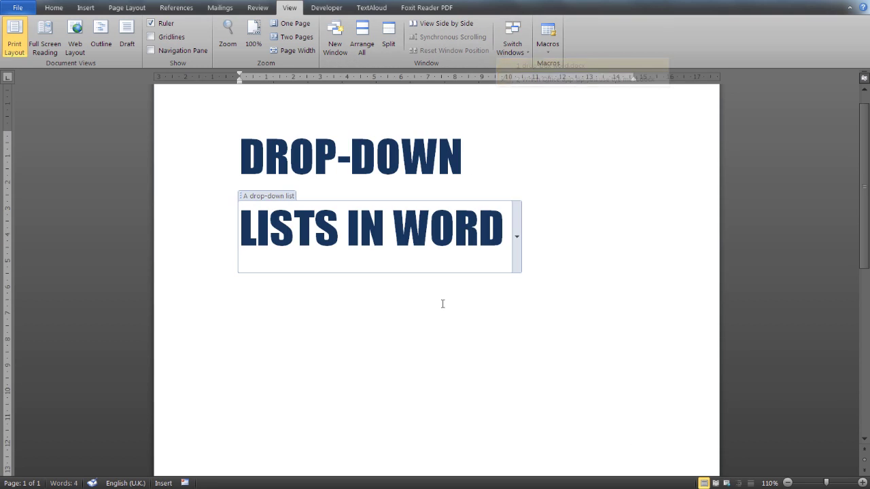
{"action": "left_click", "coordinate": [516, 238]}
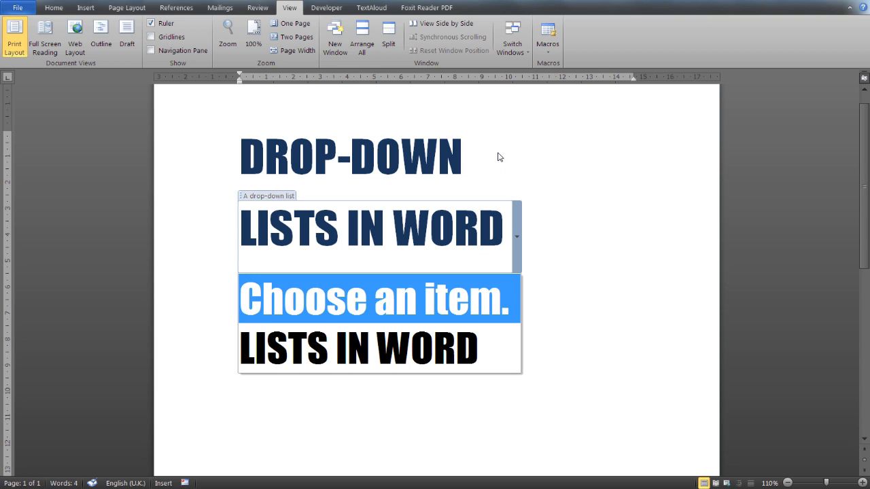
{"action": "left_click", "coordinate": [561, 263]}
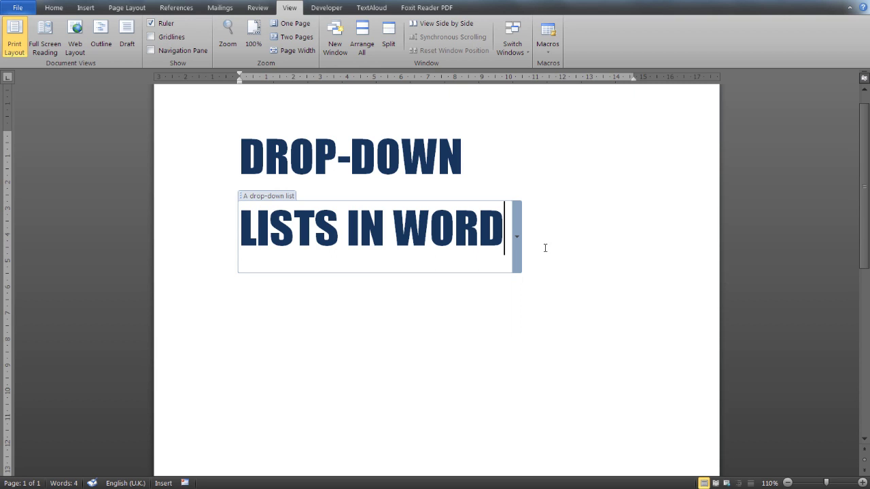
Start a new character style for the contents of the "A drop-down list" control and name it "List Style2"
{"action": "left_click", "coordinate": [327, 7]}
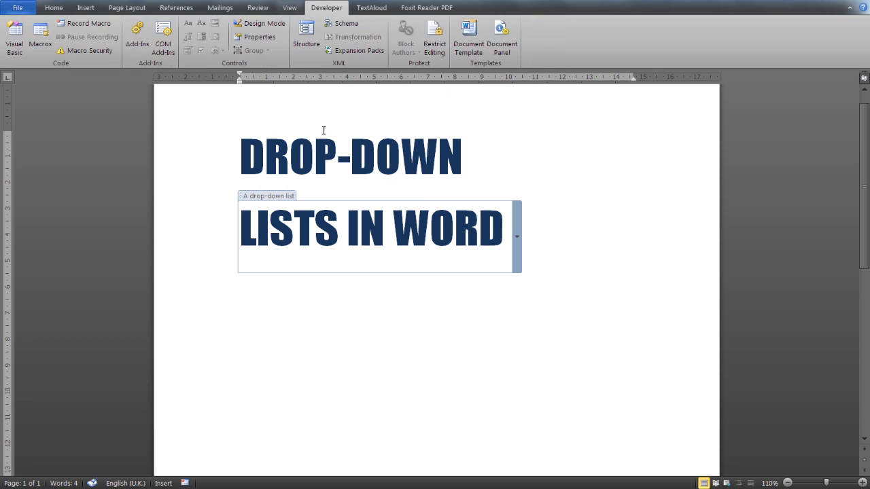
{"action": "left_click", "coordinate": [261, 37]}
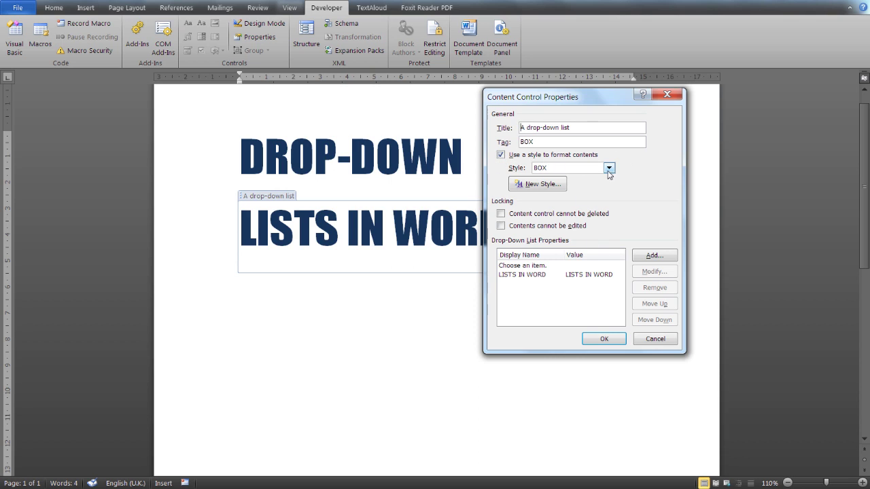
{"action": "left_click", "coordinate": [552, 184]}
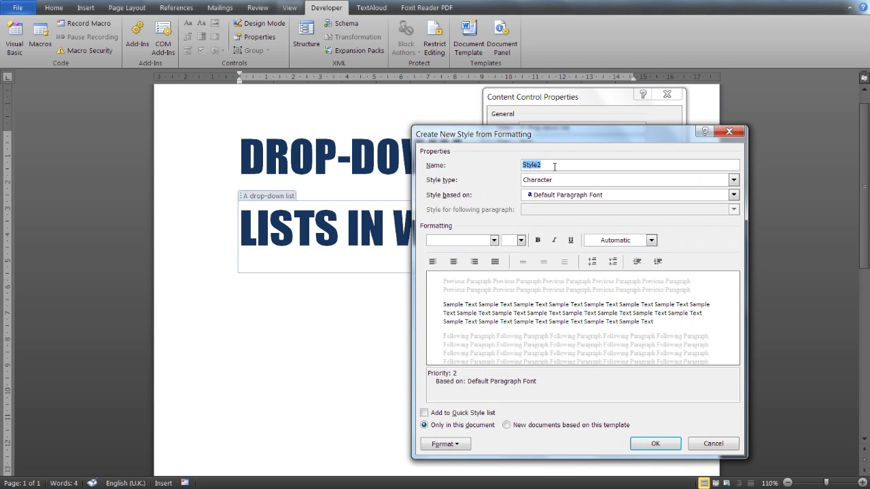
{"action": "type", "text": "List Style"}
{"action": "left_click", "coordinate": [495, 241]}
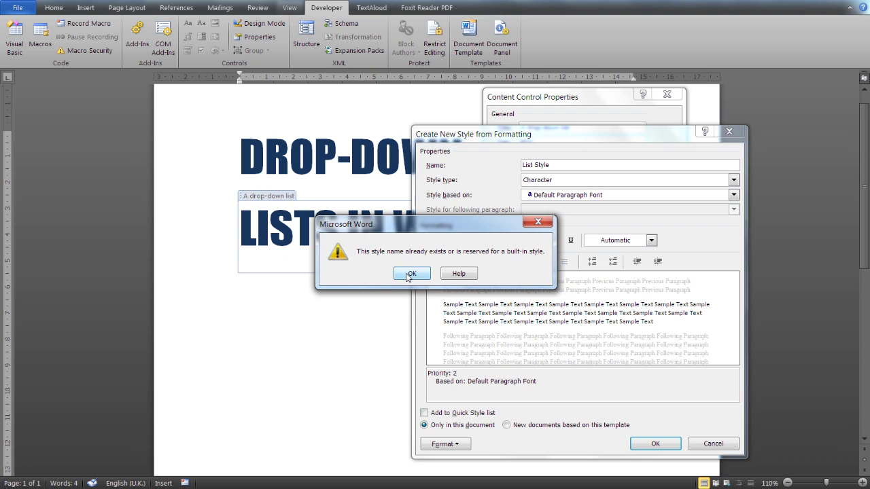
{"action": "left_click", "coordinate": [411, 274]}
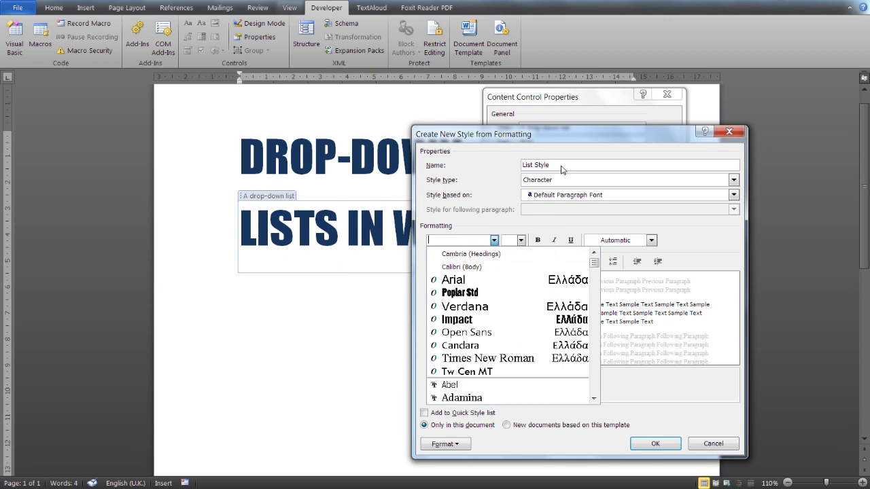
{"action": "left_click", "coordinate": [521, 242]}
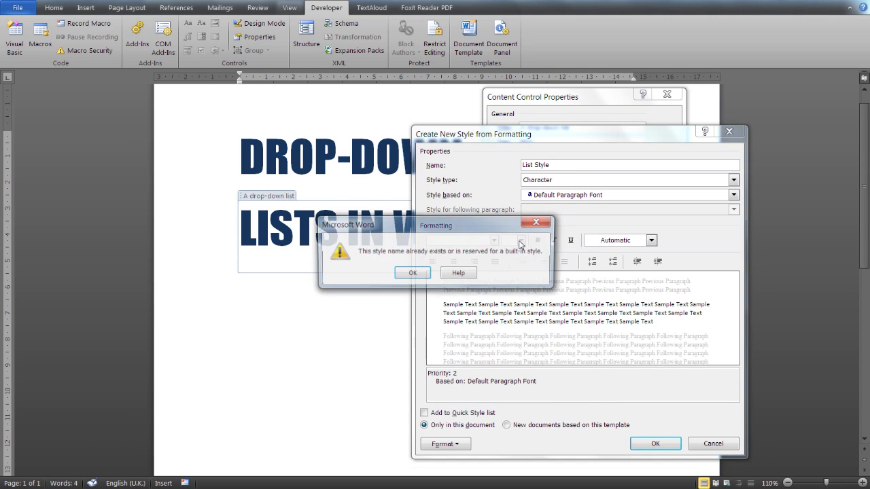
{"action": "left_click", "coordinate": [413, 272]}
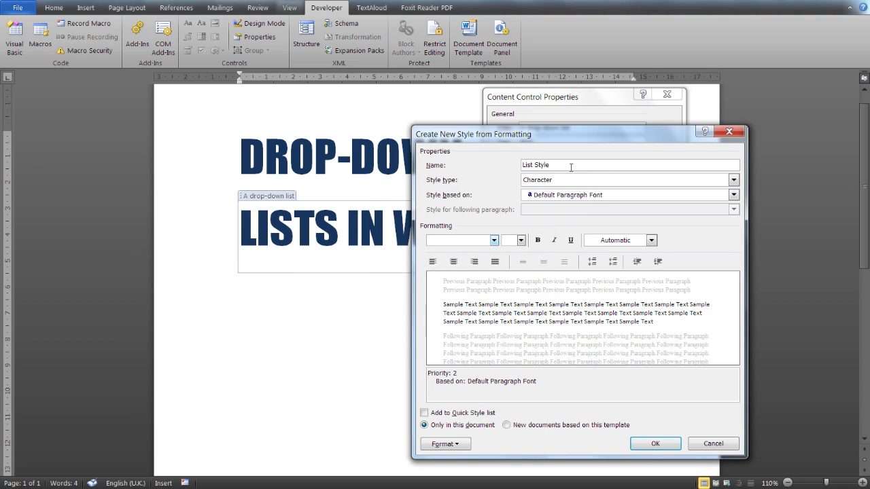
{"action": "type", "text": "2"}
{"action": "left_click", "coordinate": [520, 240]}
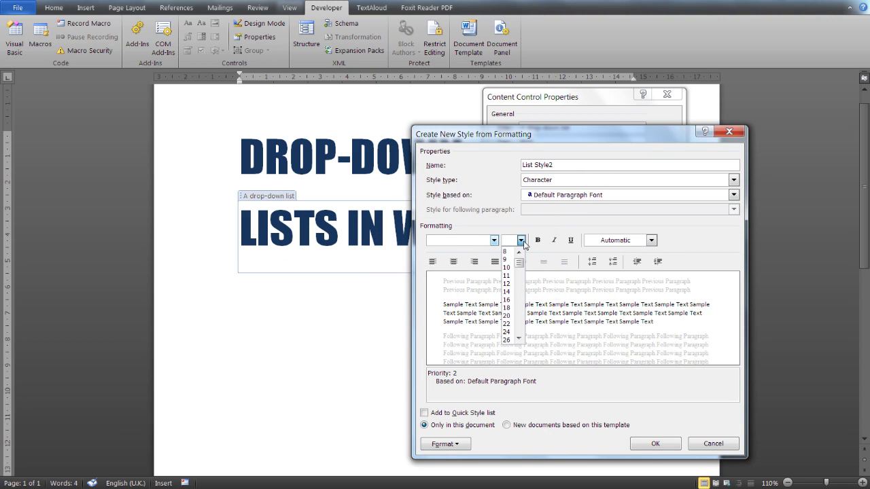
{"action": "left_click", "coordinate": [552, 235]}
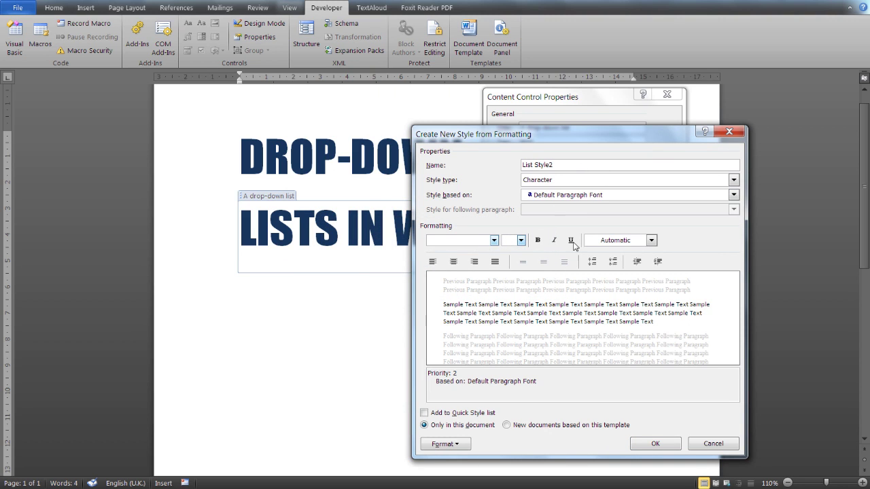
Set the new style's font to Adamina, size 72, in the red Accent 2 color
{"action": "left_click", "coordinate": [454, 444]}
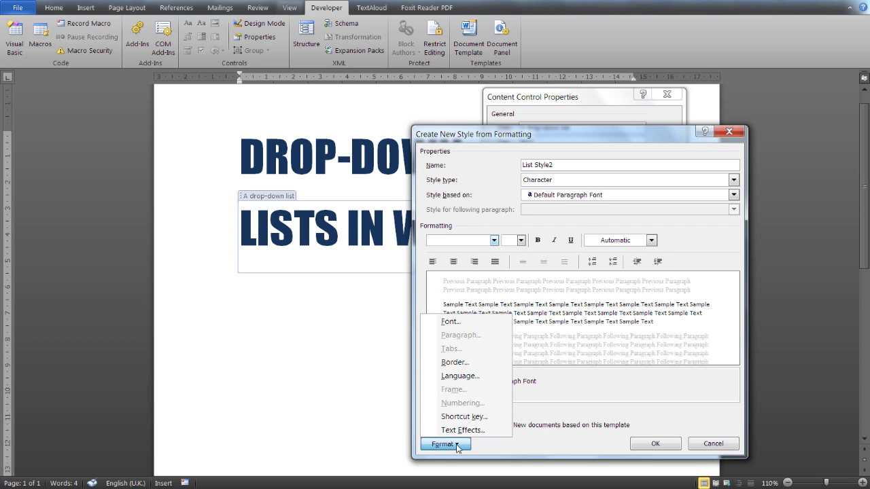
{"action": "left_click", "coordinate": [454, 323]}
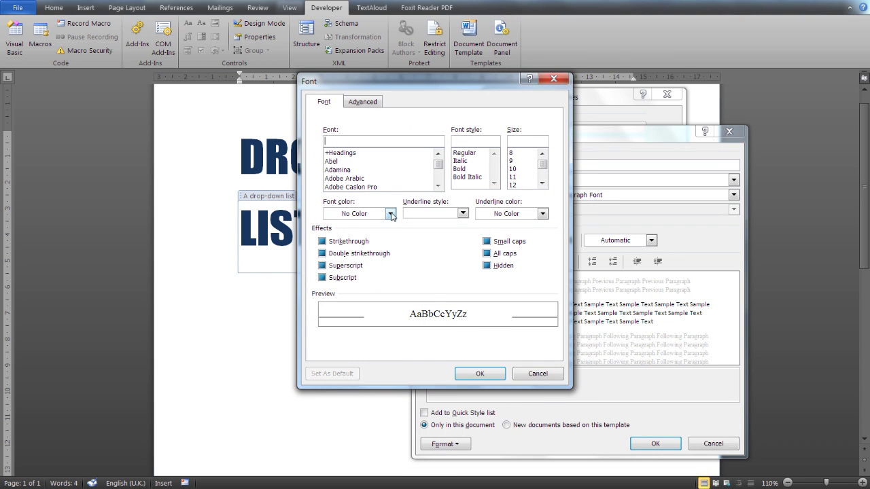
{"action": "left_click", "coordinate": [391, 213]}
{"action": "left_click", "coordinate": [382, 252]}
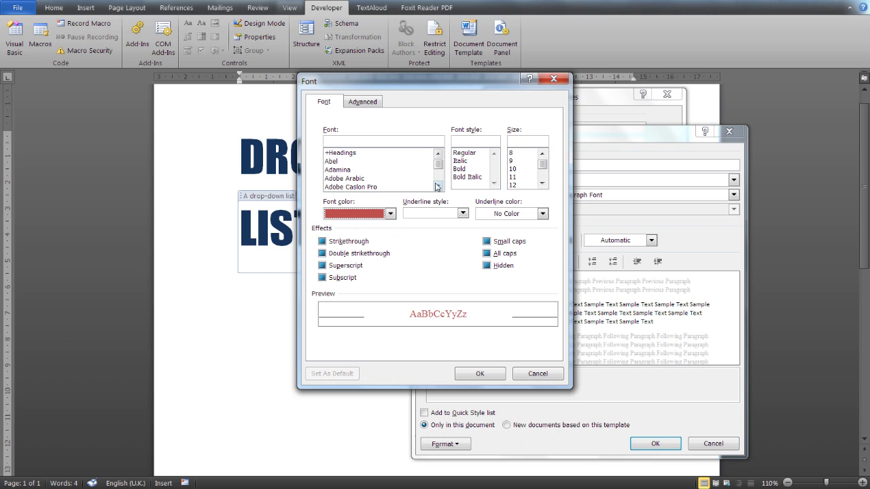
{"action": "left_click", "coordinate": [346, 170]}
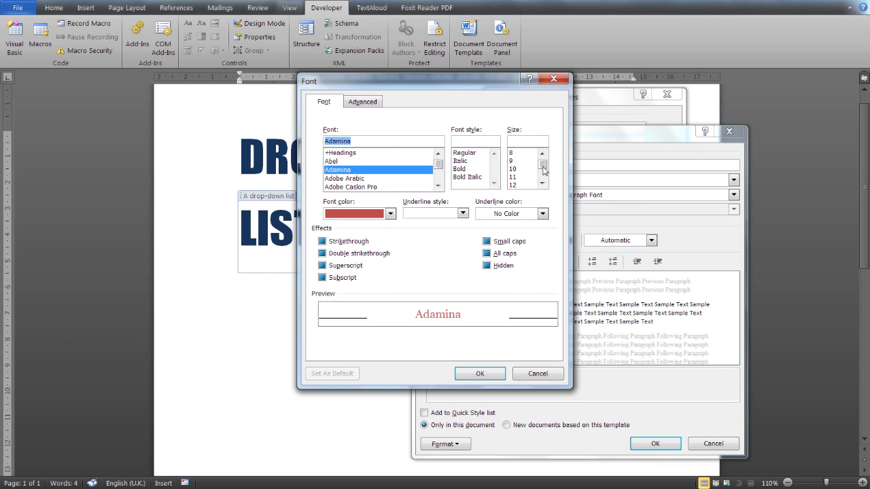
{"action": "scroll", "coordinate": [544, 170], "scroll_direction": "down", "scroll_amount": 4}
{"action": "left_click", "coordinate": [514, 185]}
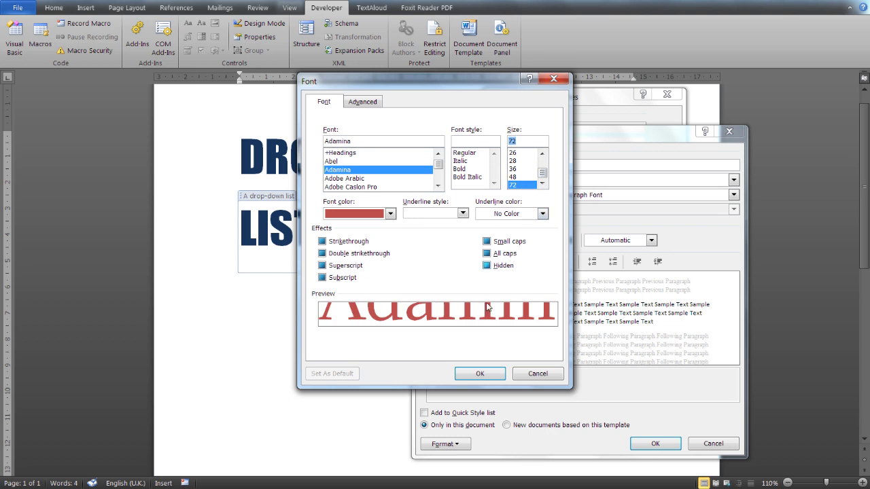
{"action": "left_click", "coordinate": [480, 373]}
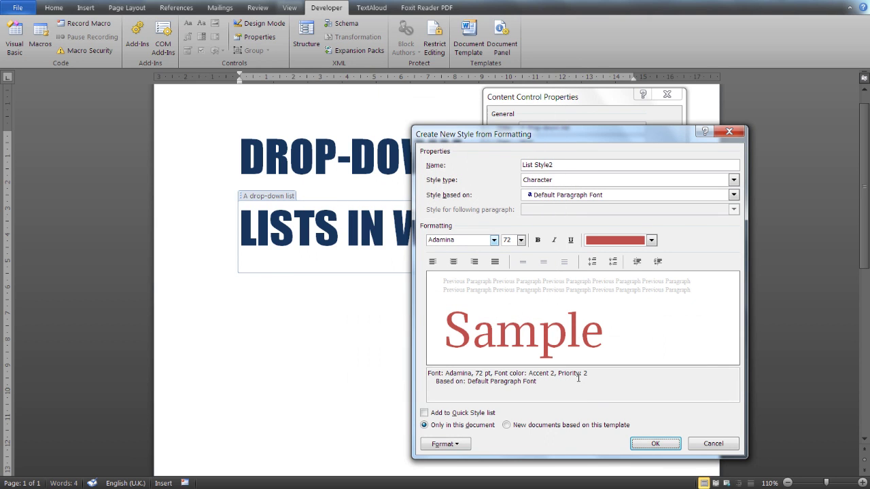
Save the "List Style2" style and apply it to the "LISTS IN WORD" drop-down list
{"action": "left_click", "coordinate": [656, 443]}
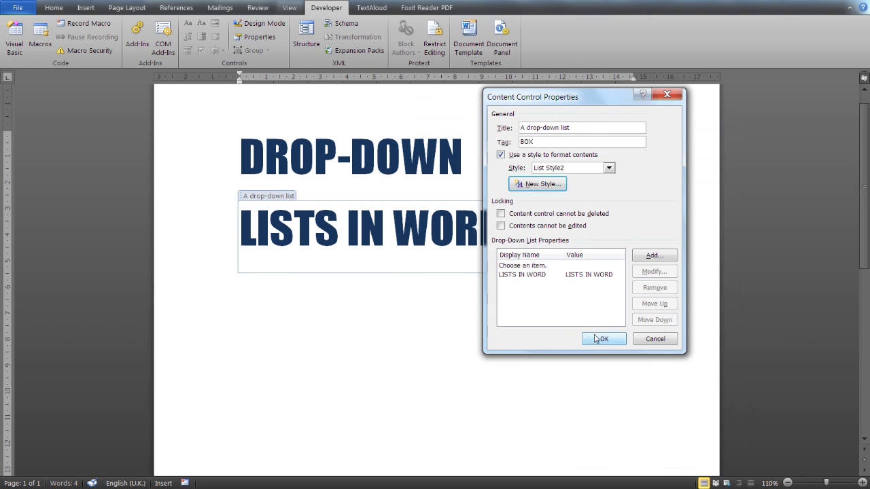
{"action": "left_click", "coordinate": [595, 339]}
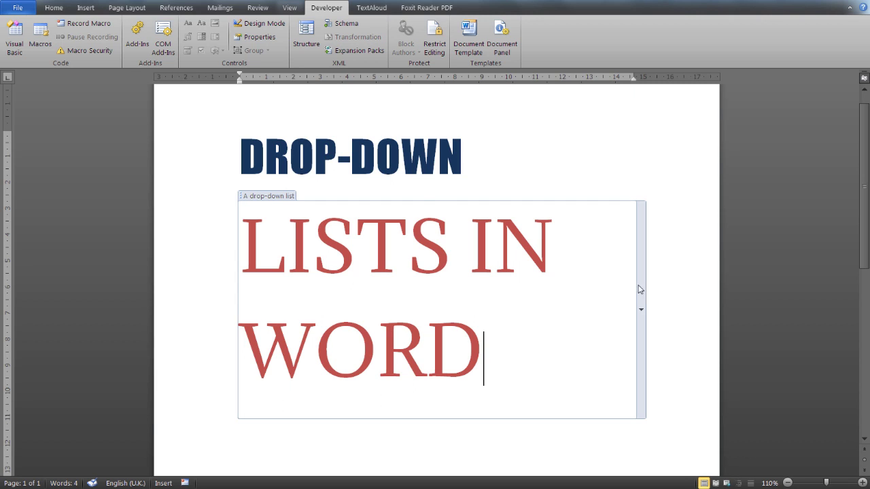
{"action": "left_click", "coordinate": [678, 261]}
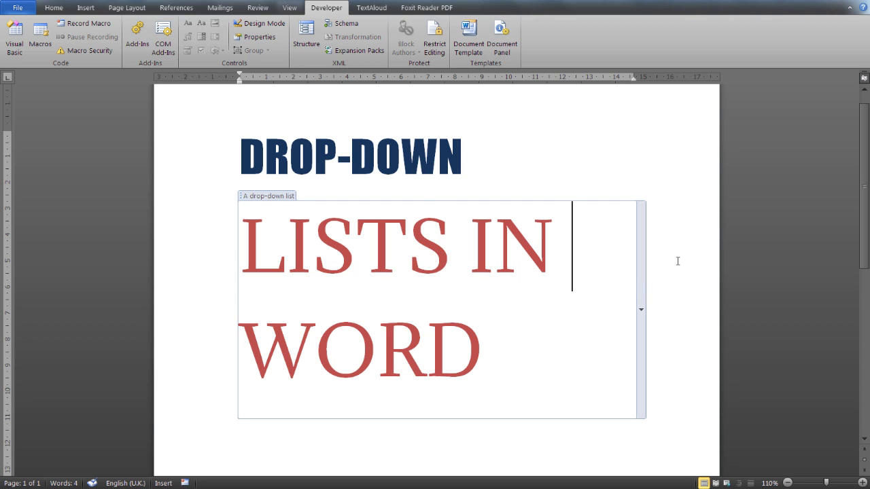